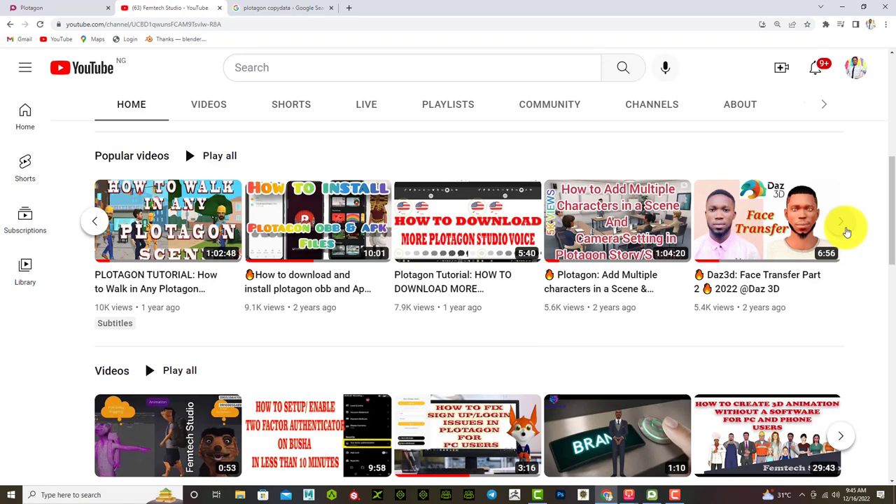
Switch to the Plotagon website and open its Mobile App page about Plotagon Story
click(70, 9)
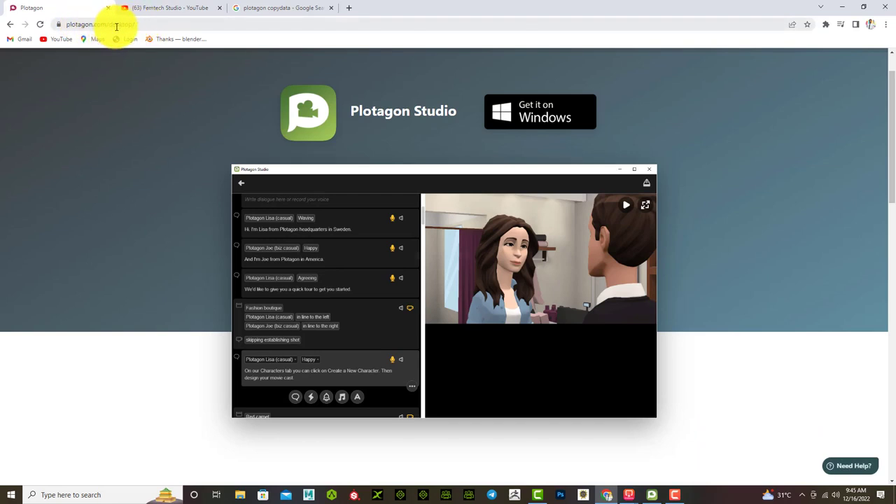
scroll(178, 241, up, 2)
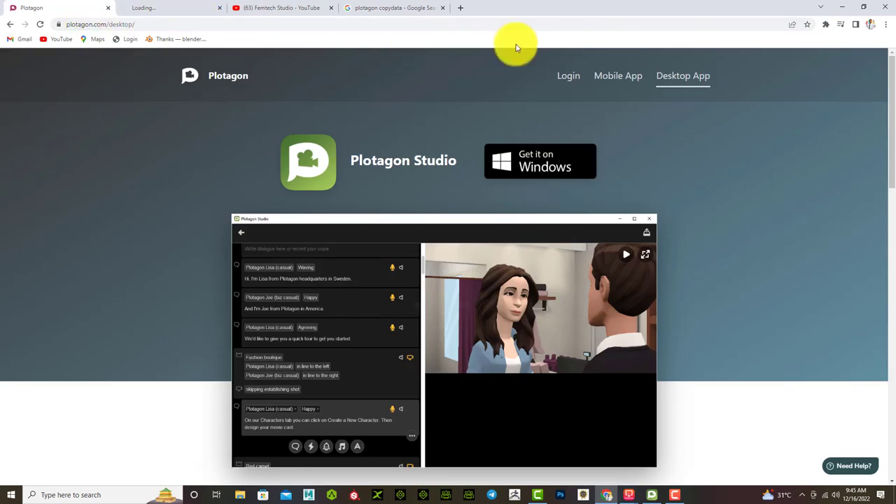
click(613, 76)
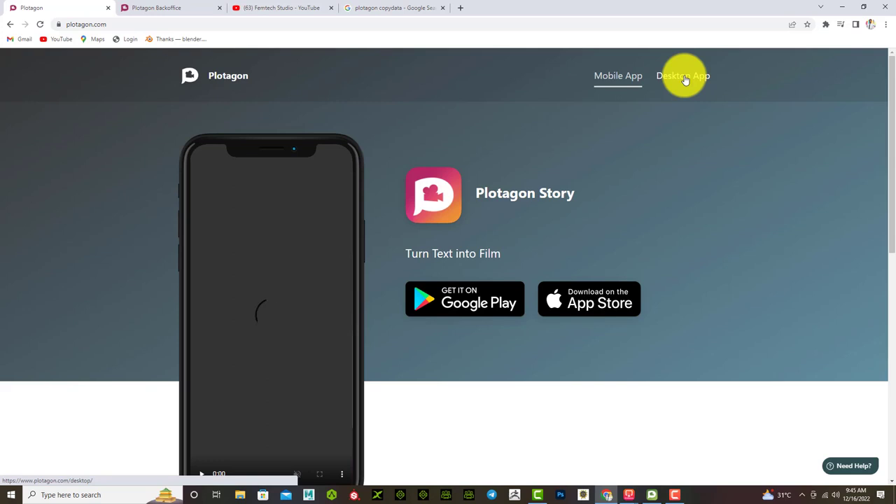
Open the Desktop App page, scroll through its features and pricing, and return to the top
click(691, 81)
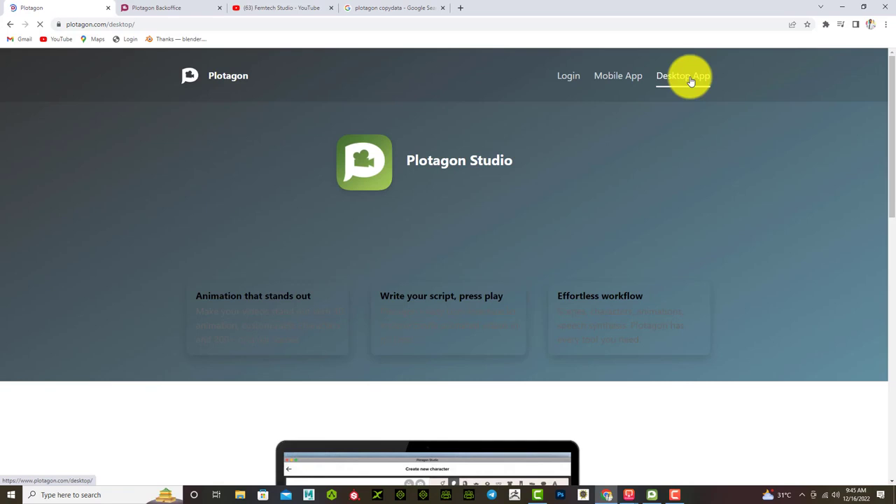
scroll(714, 189, down, 5)
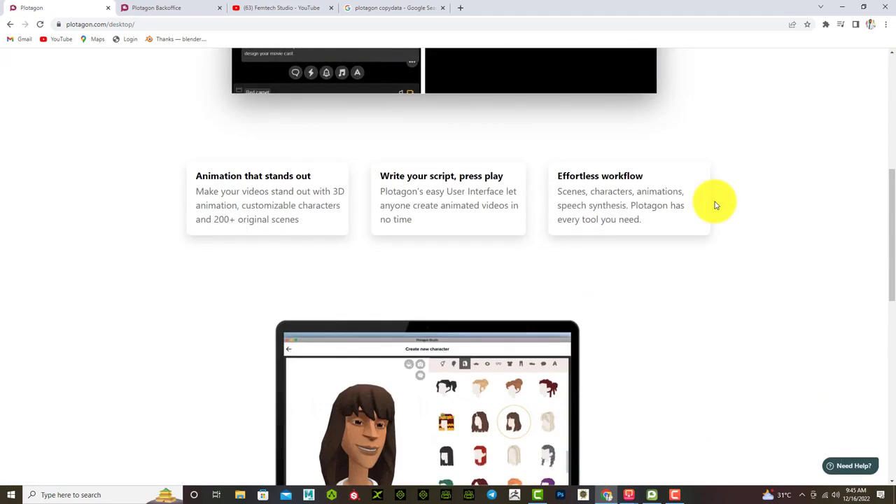
scroll(716, 205, down, 6)
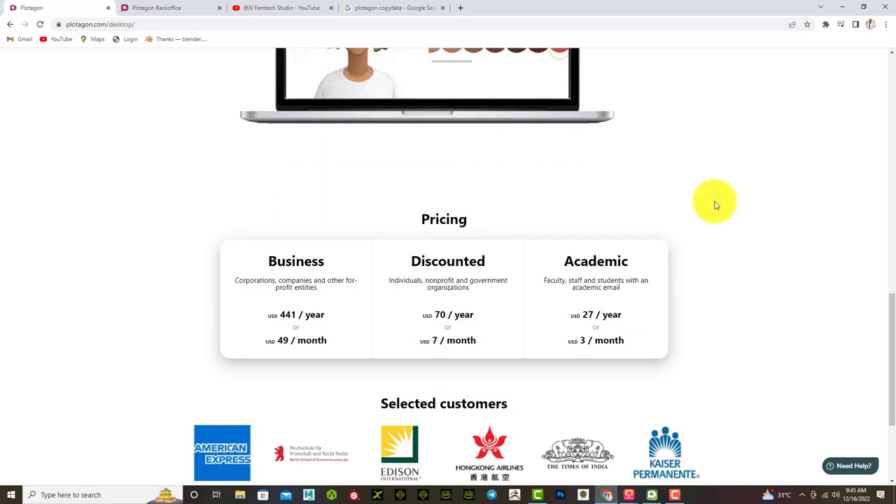
scroll(715, 207, down, 3)
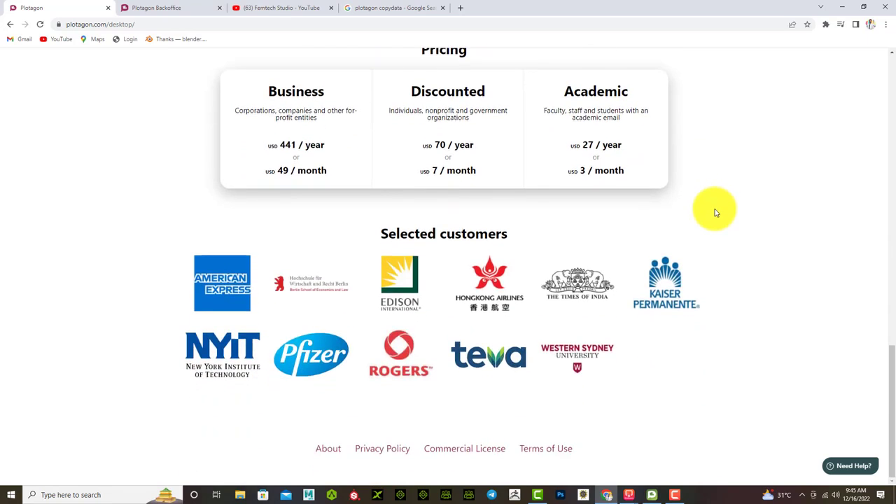
scroll(716, 212, up, 12)
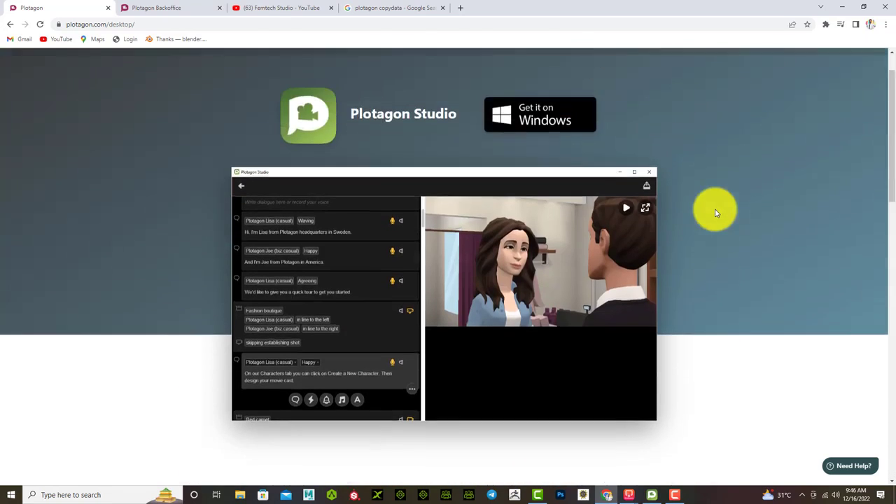
scroll(716, 213, up, 2)
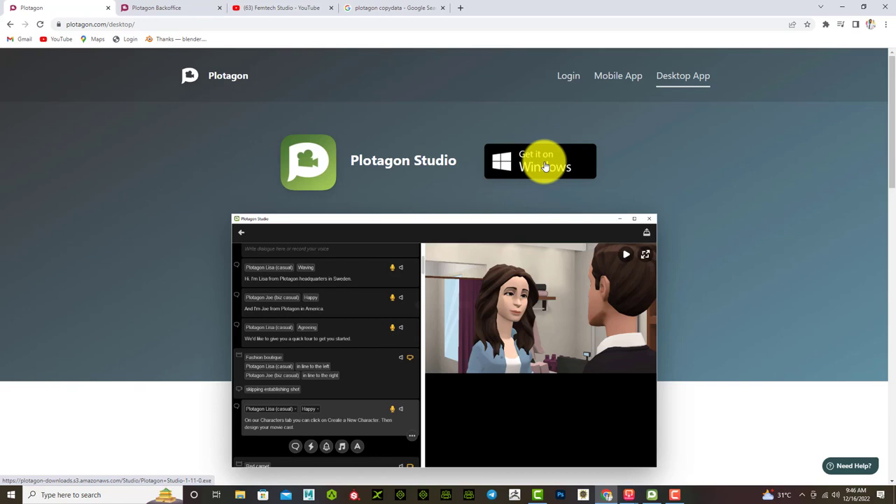
Show Chrome's downloads list containing Plotagon+Studio-1-11-0.exe with Ctrl+J
key(ctrl+j)
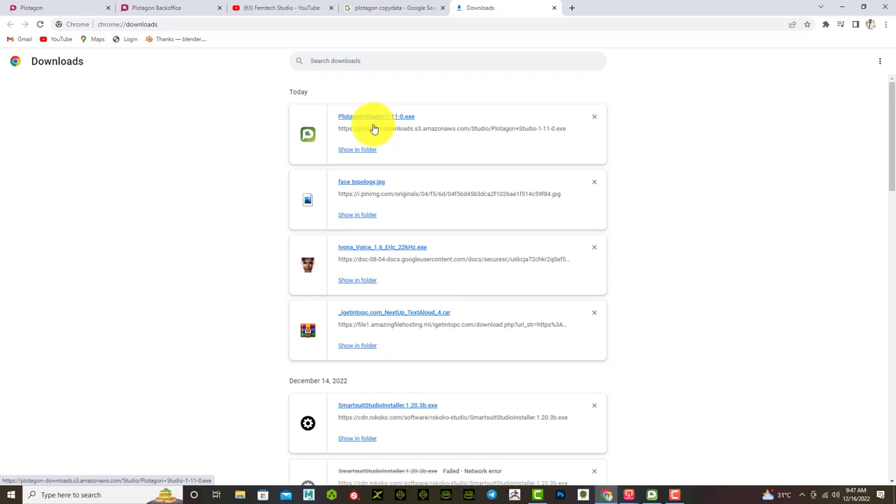
Run the downloaded Plotagon installer past the security warning and close the Plotagon Studio sign-in window
click(367, 116)
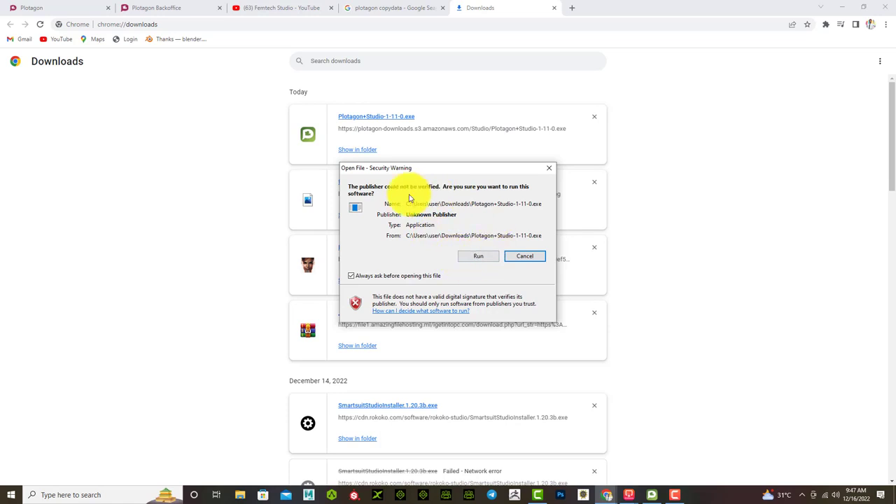
click(474, 257)
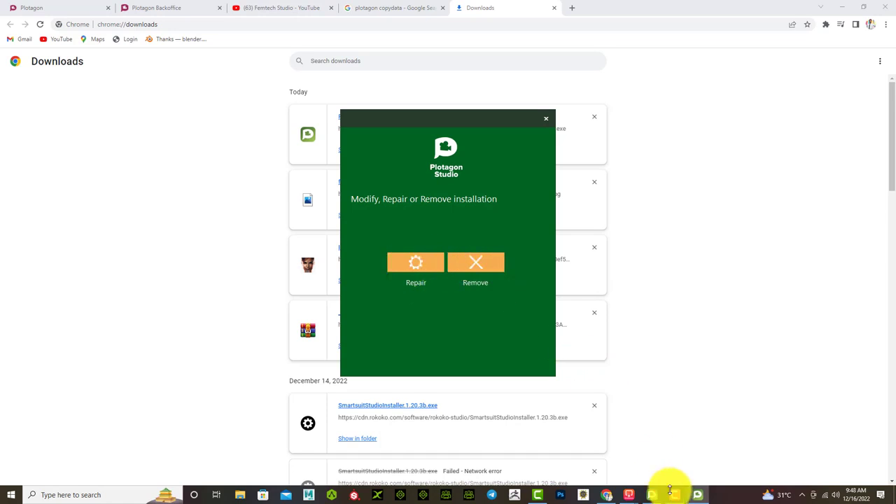
click(655, 497)
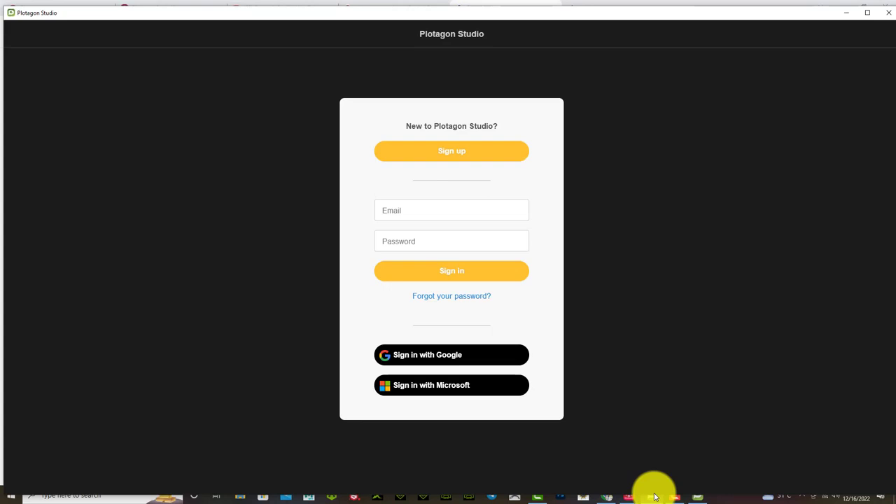
click(884, 11)
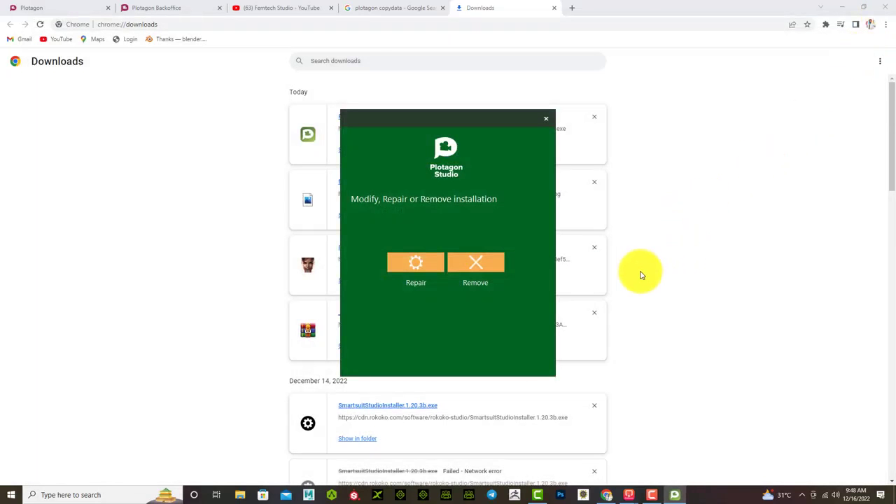
Choose Remove, confirm removing Plotagon Studio, and finish the uninstaller
click(478, 266)
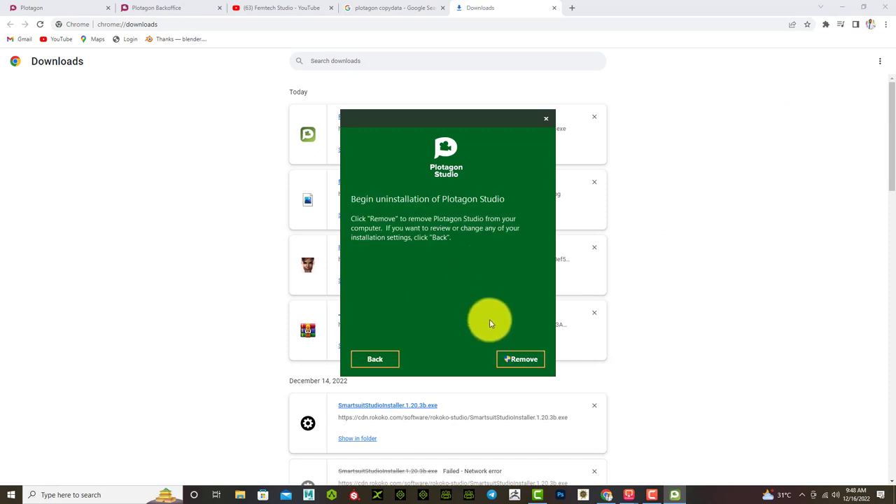
click(518, 362)
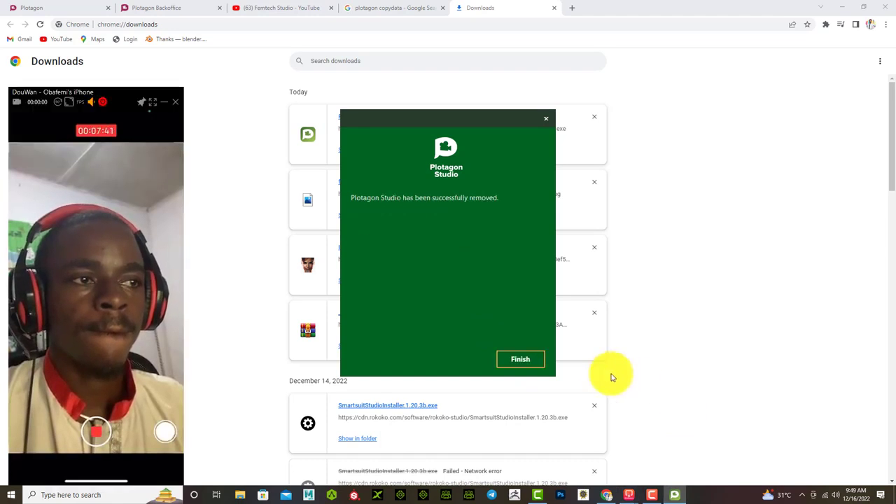
click(527, 360)
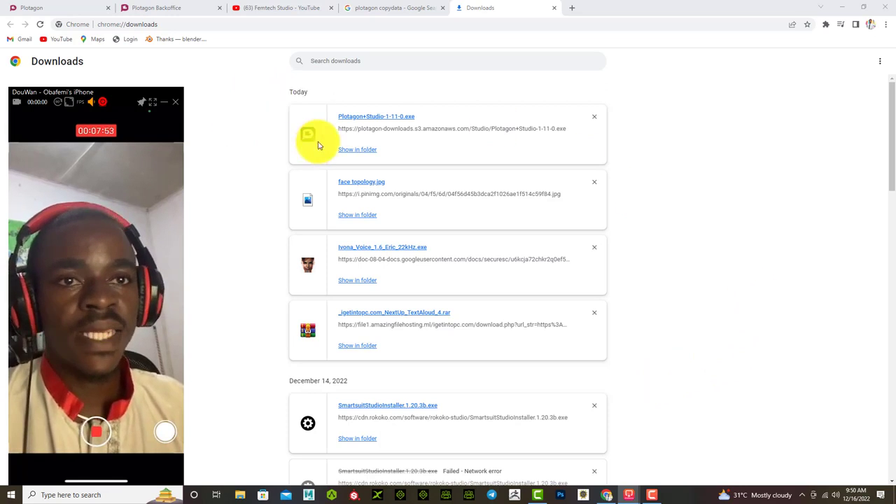
Relaunch the installer past the security warning, minimize Chrome, and centre the setup window
click(358, 119)
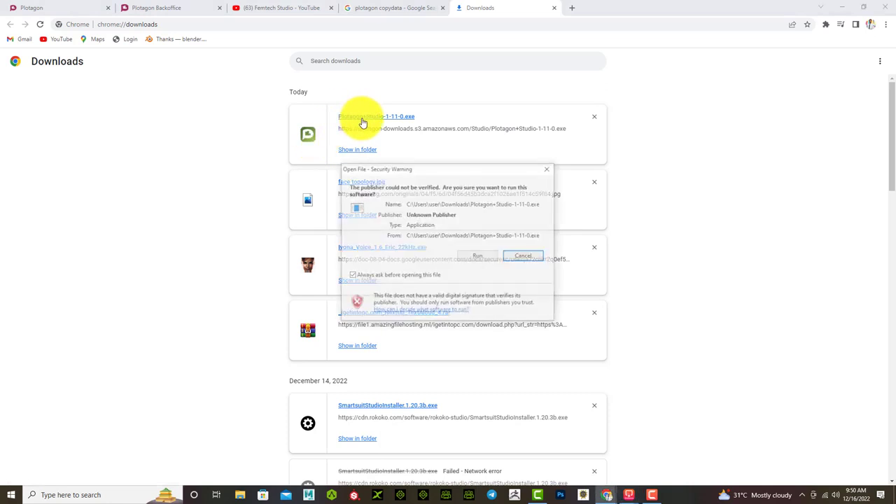
click(473, 256)
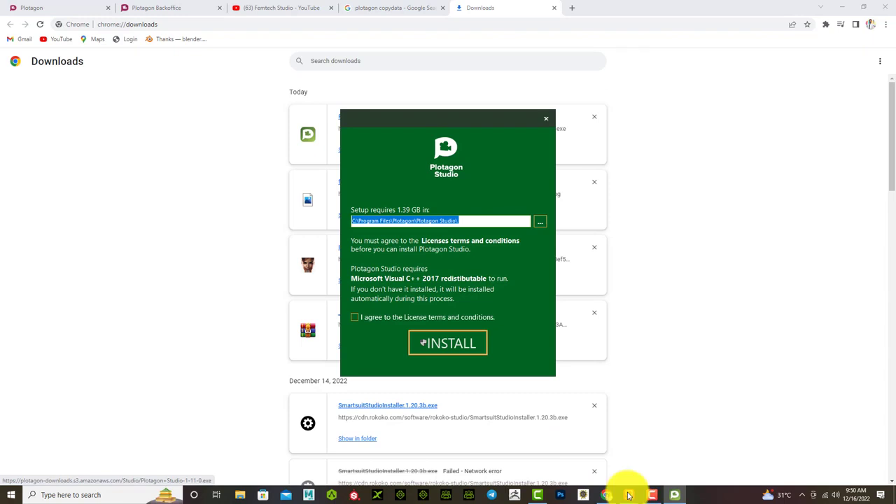
click(844, 8)
drag(434, 119, 476, 135)
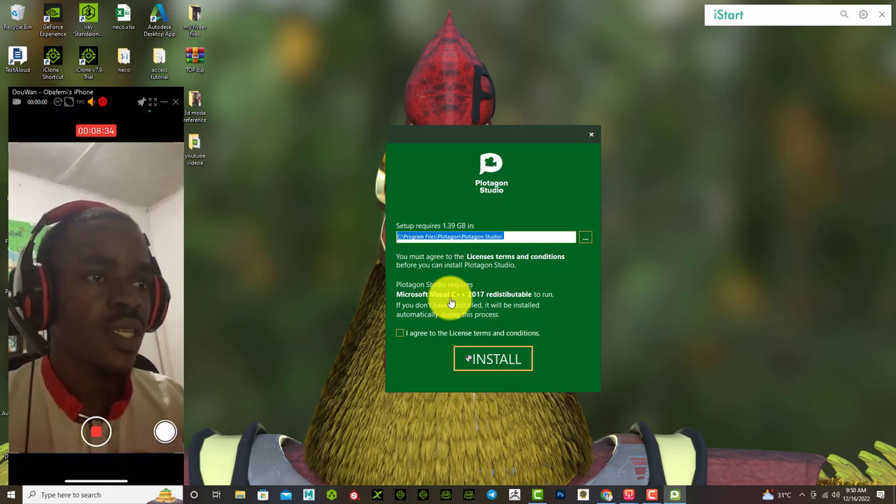
Accept the licence terms, install Plotagon Studio, and close the finished setup
click(399, 335)
click(480, 360)
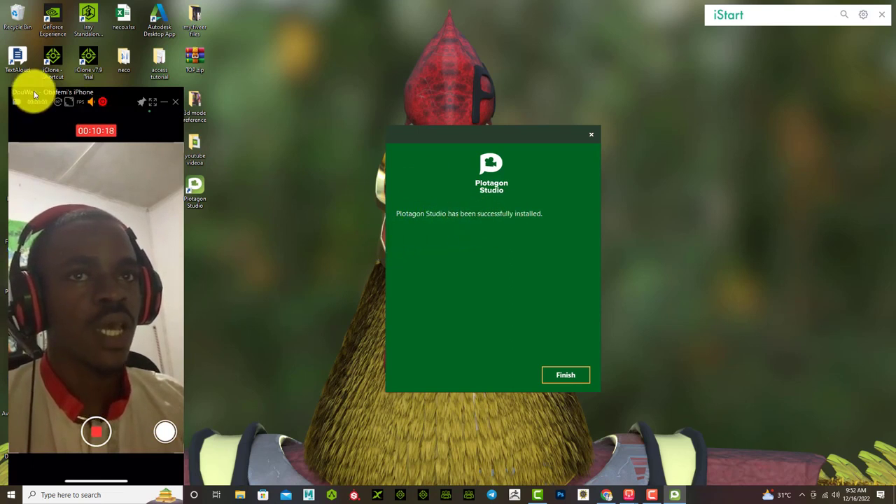
drag(30, 94, 691, 76)
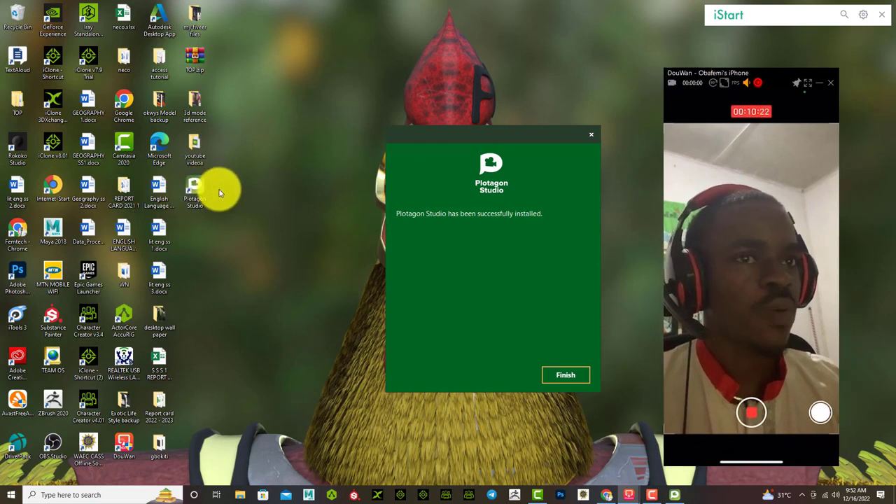
click(566, 375)
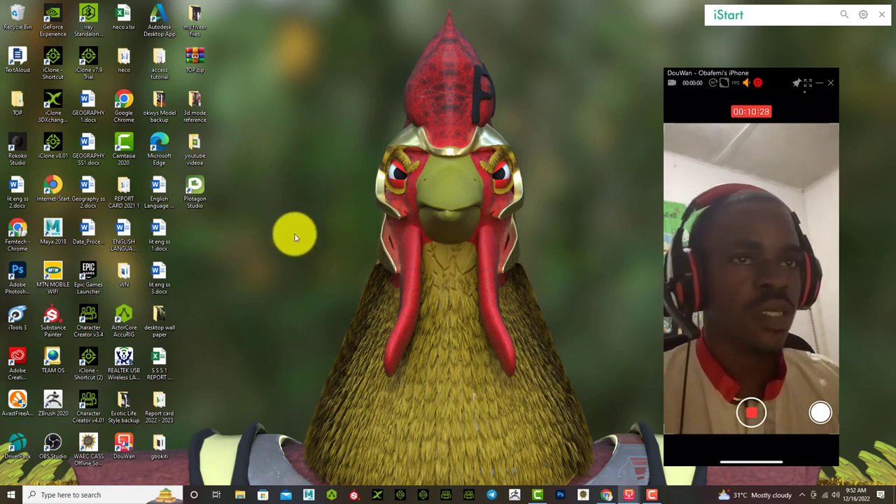
Launch Plotagon Studio from its desktop shortcut and move the phone-mirroring window higher while it loads
double_click(195, 187)
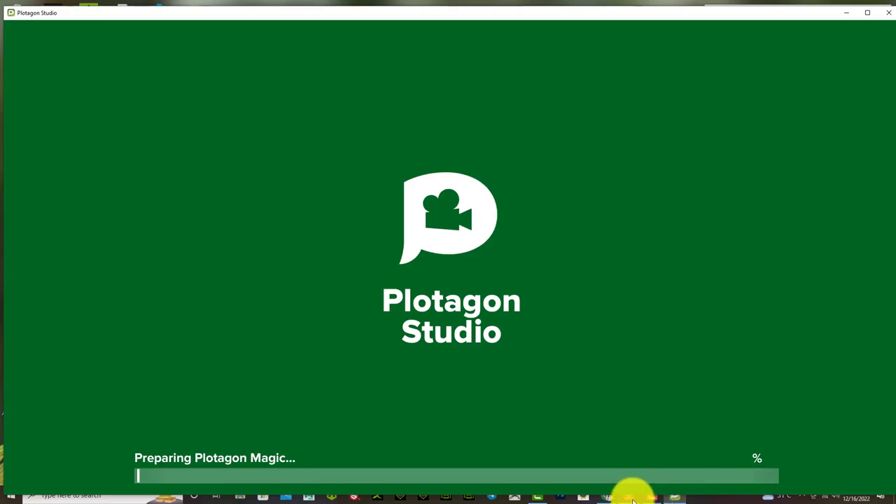
click(651, 495)
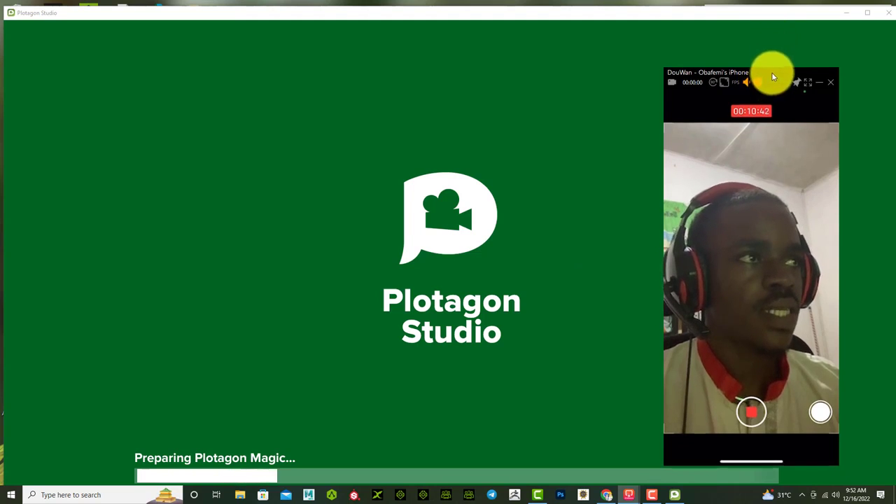
drag(771, 73, 780, 39)
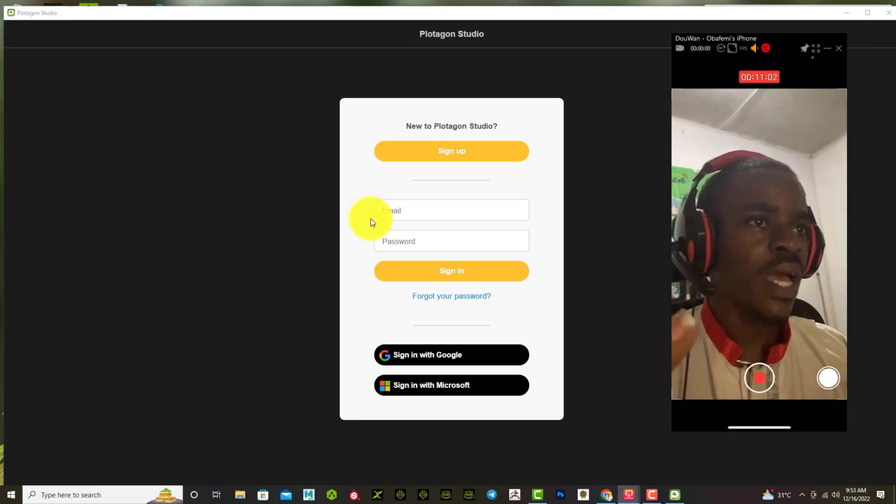
Shrink the app window leftward, enter the account e-mail and password, and submit sign-in
click(406, 212)
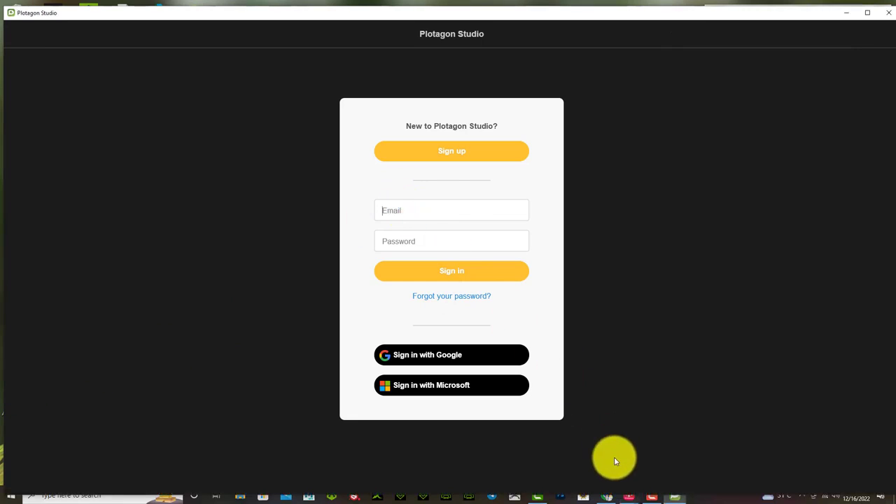
drag(766, 16, 527, 15)
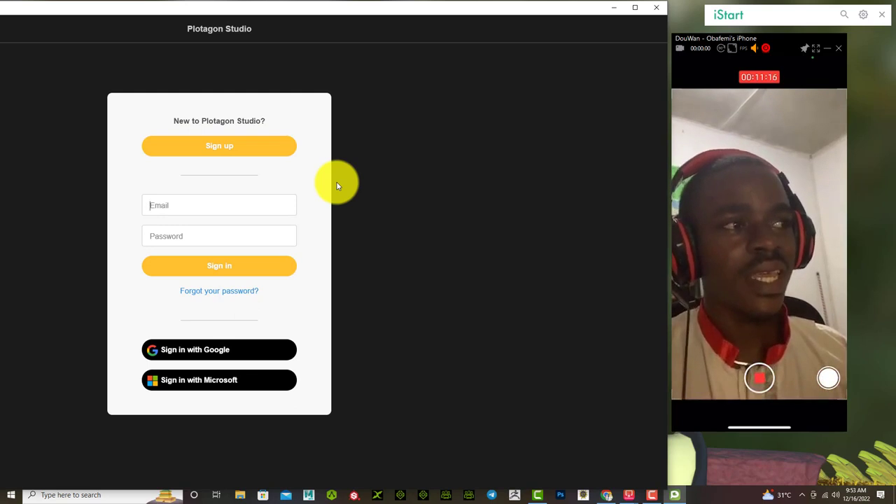
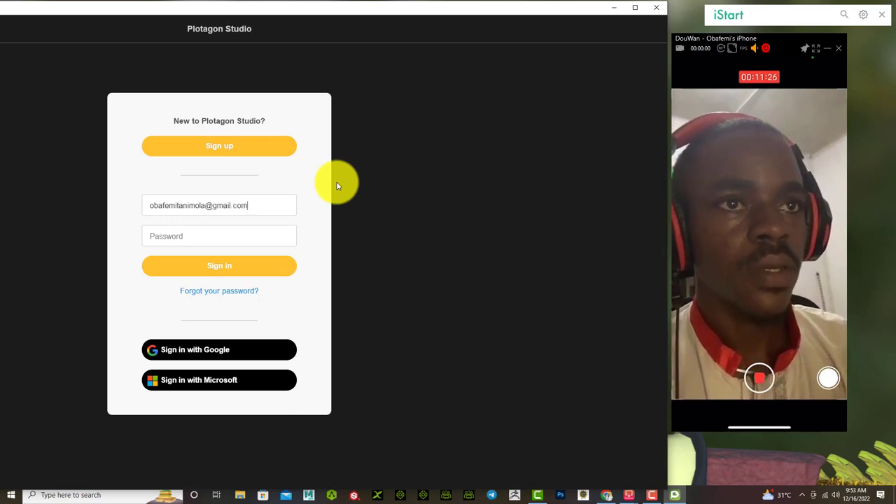
key(Tab)
text(•••••)
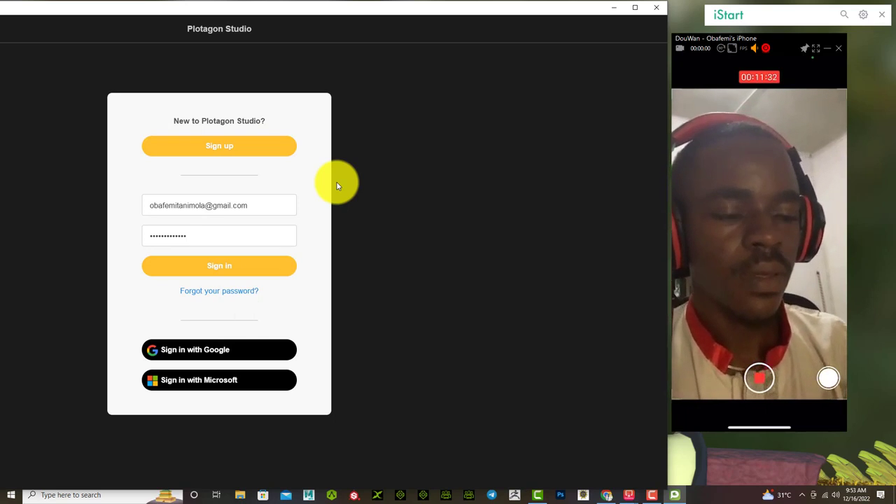
text(***)
click(286, 266)
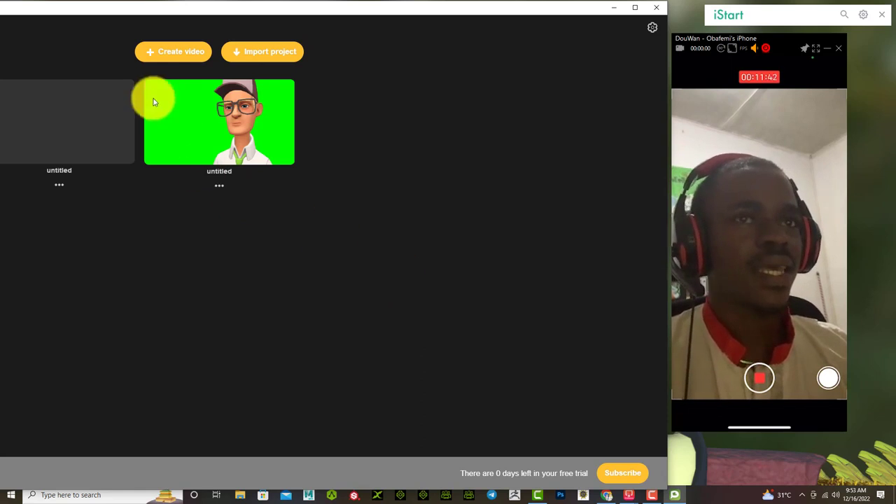
Create a new untitled video project from the projects screen
click(161, 56)
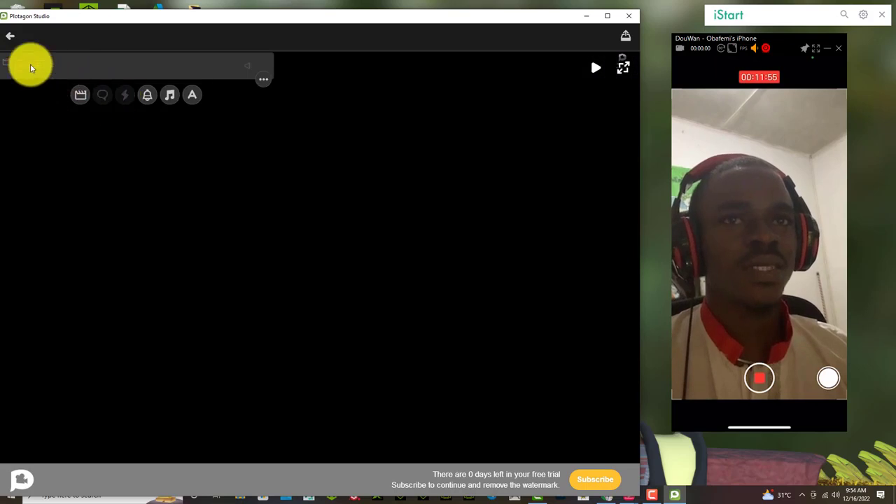
Add a scene and scroll its Scenes library from Office down to Transportation and Urban
click(30, 64)
scroll(129, 294, down, 5)
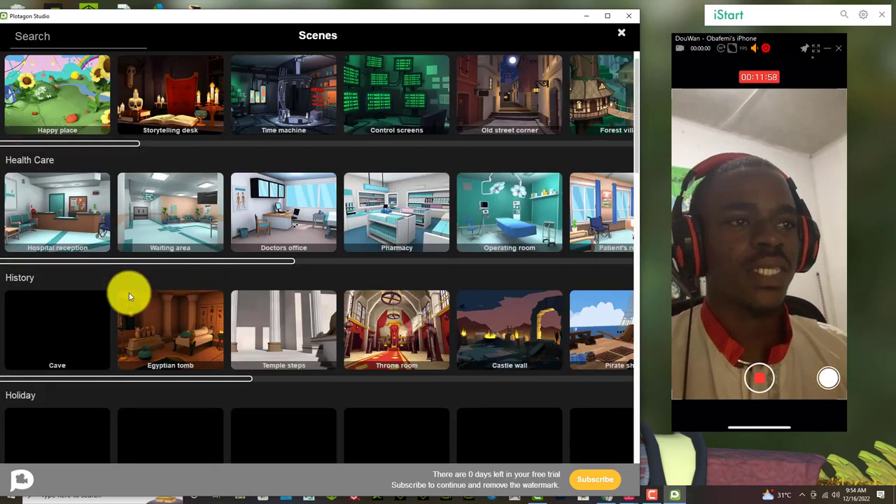
scroll(129, 297, down, 7)
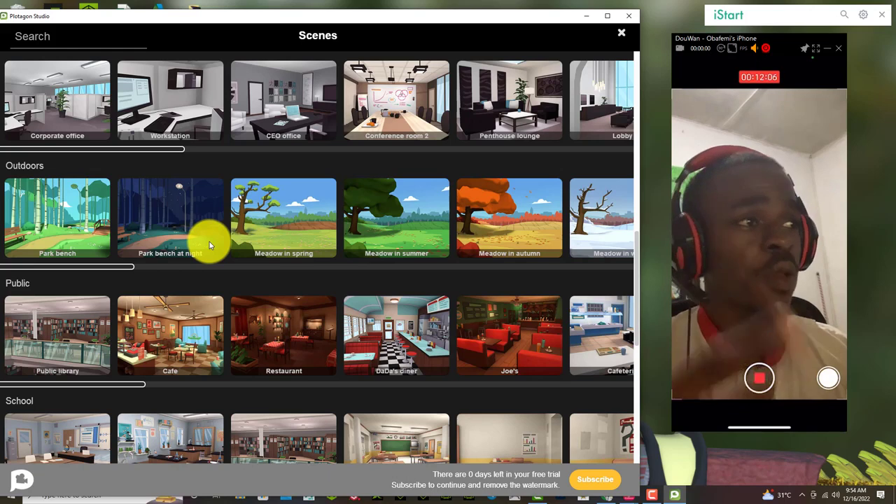
scroll(273, 307, down, 3)
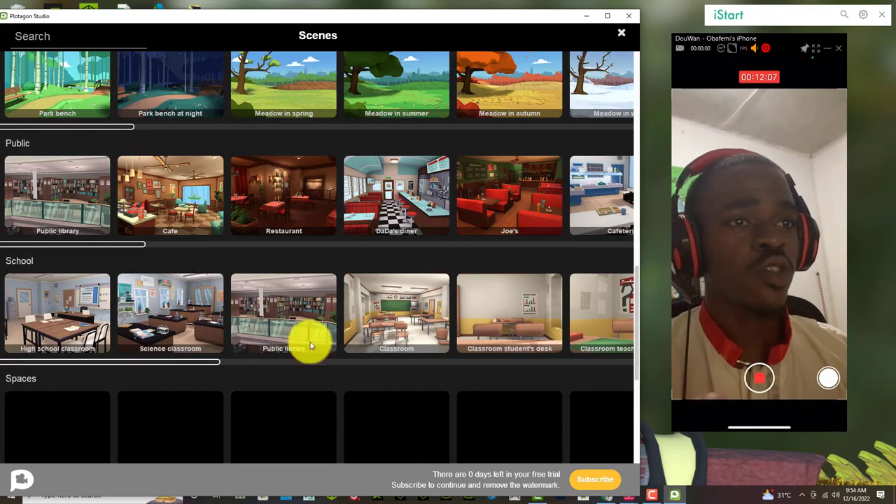
scroll(381, 318, up, 5)
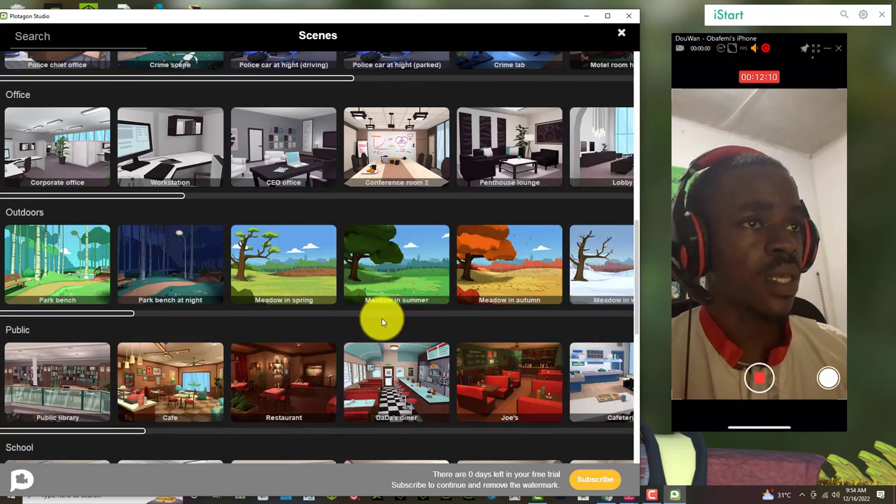
scroll(381, 320, up, 4)
scroll(386, 286, down, 14)
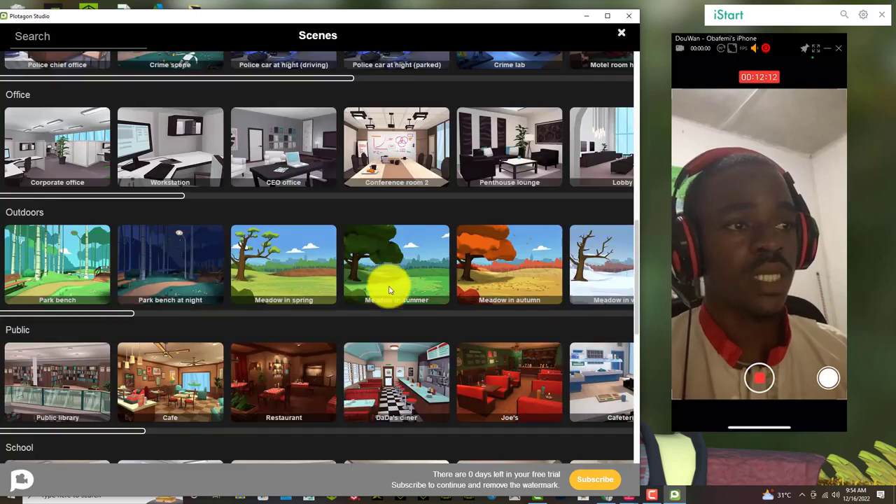
scroll(395, 302, down, 2)
scroll(394, 304, down, 2)
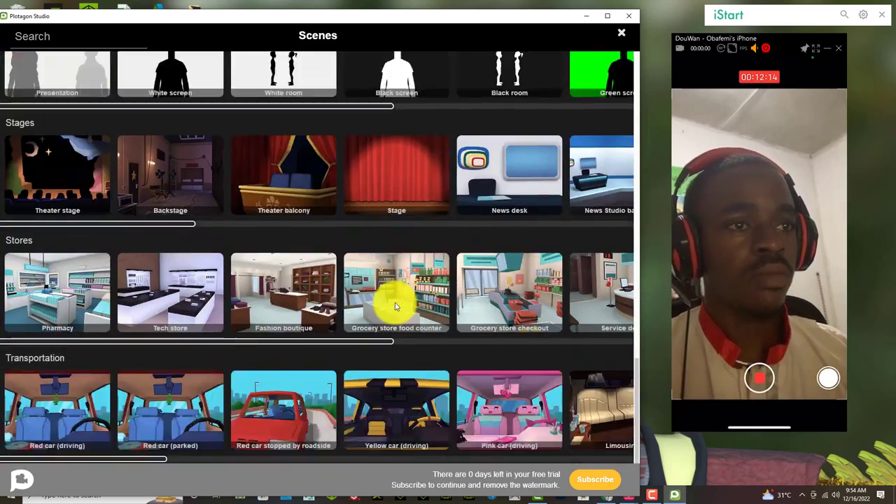
scroll(394, 305, down, 1)
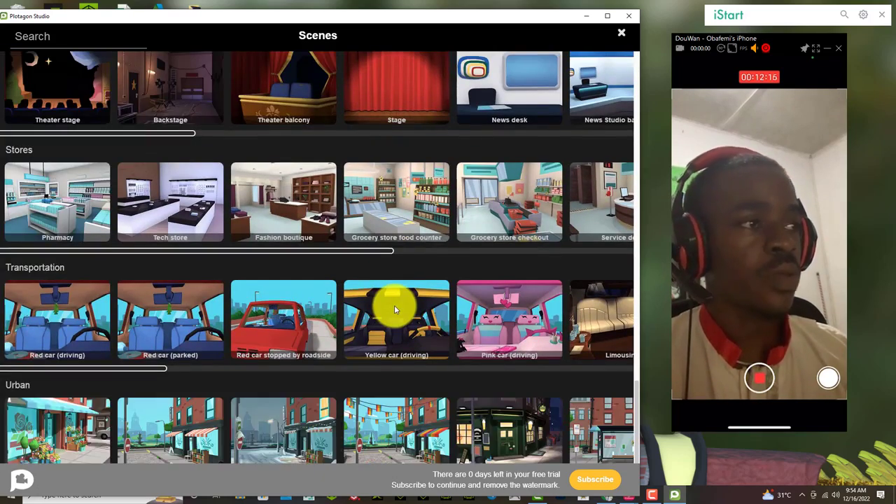